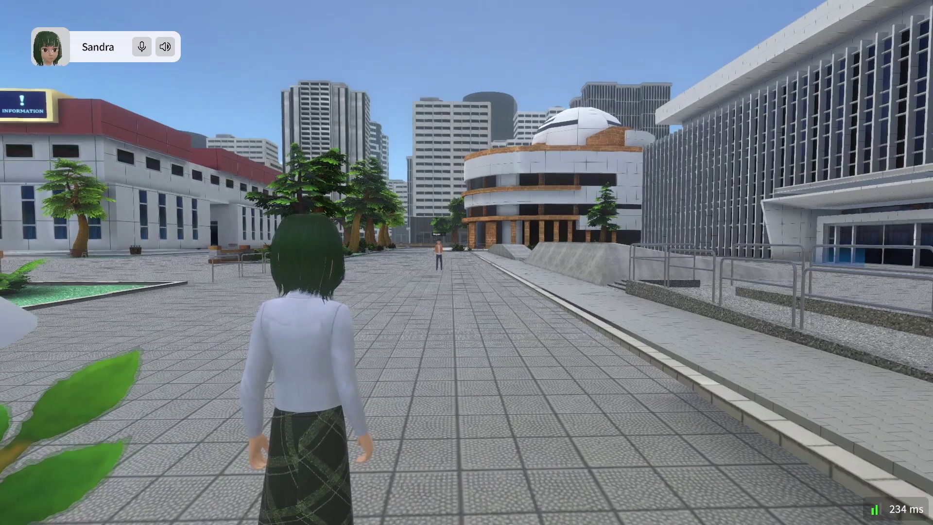
# Walk Sandra's avatar down the plaza, run toward Wayne, and jump.
pyautogui.press('w')
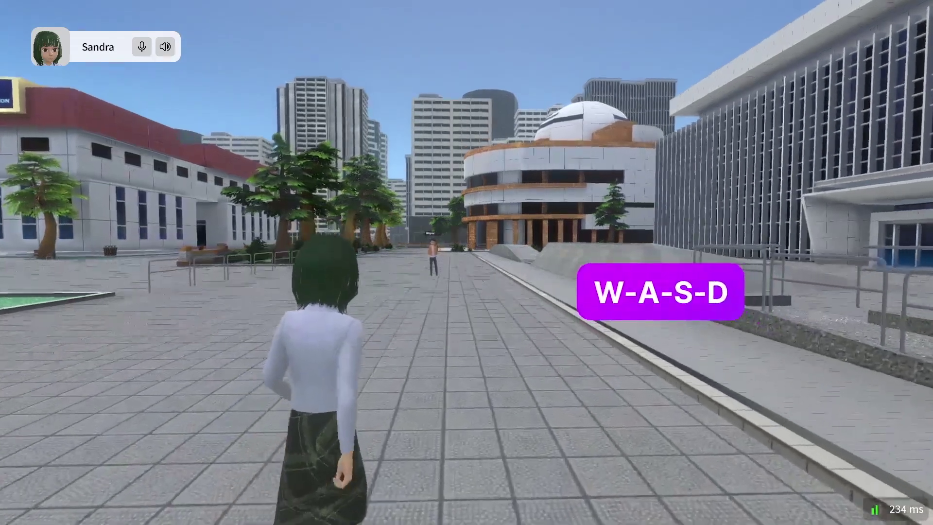
pyautogui.press('w')
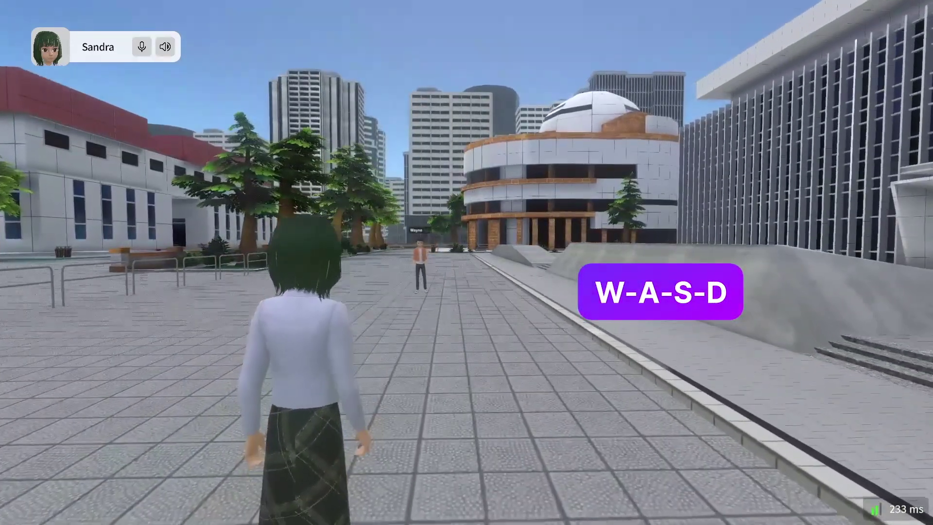
pyautogui.press('a')
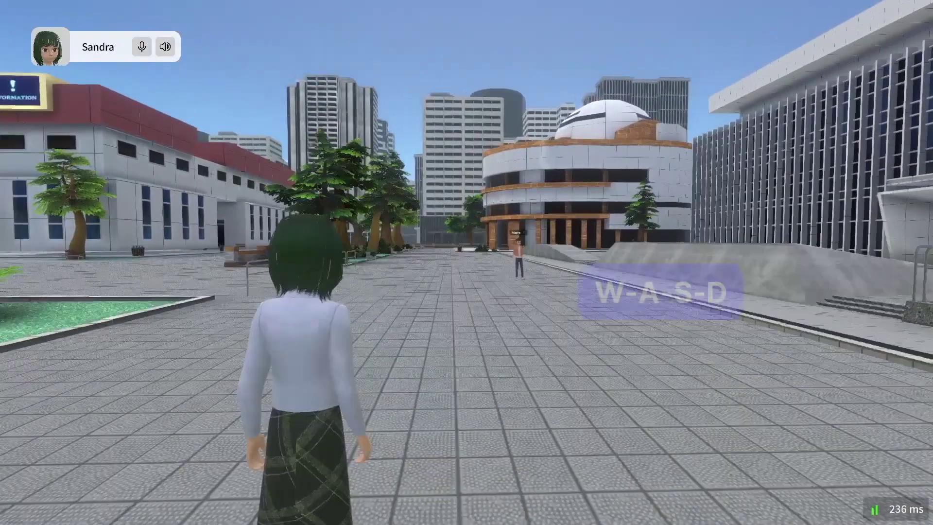
pyautogui.hotkey('shift', 'w')
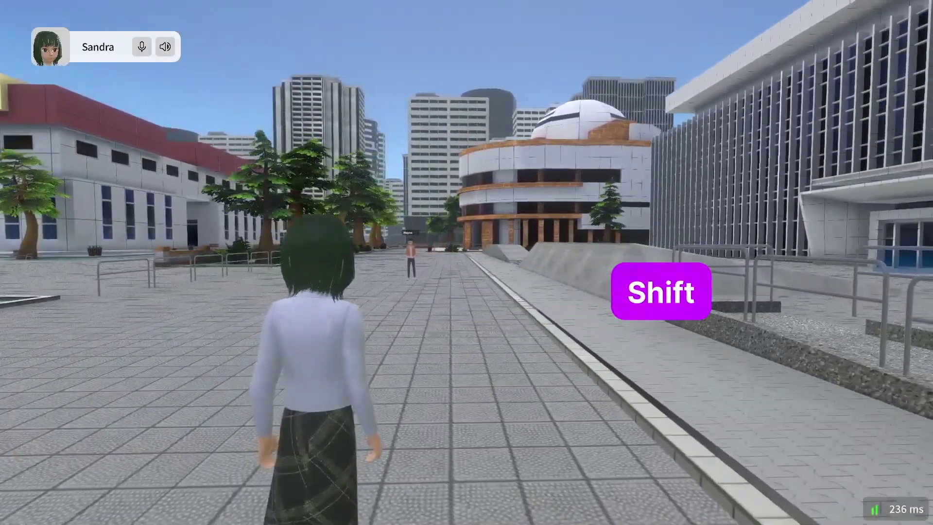
pyautogui.hotkey('shift', 'w')
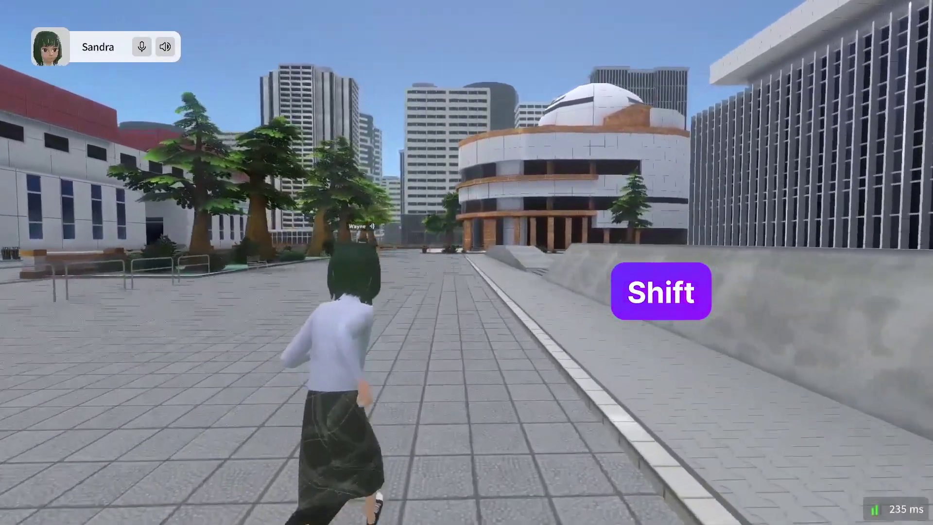
pyautogui.press('space')
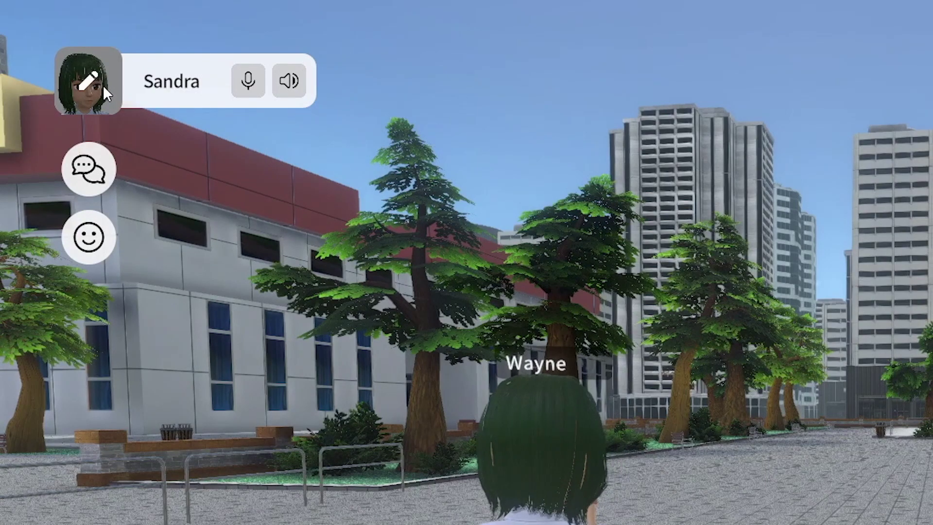
pyautogui.click(103, 85)
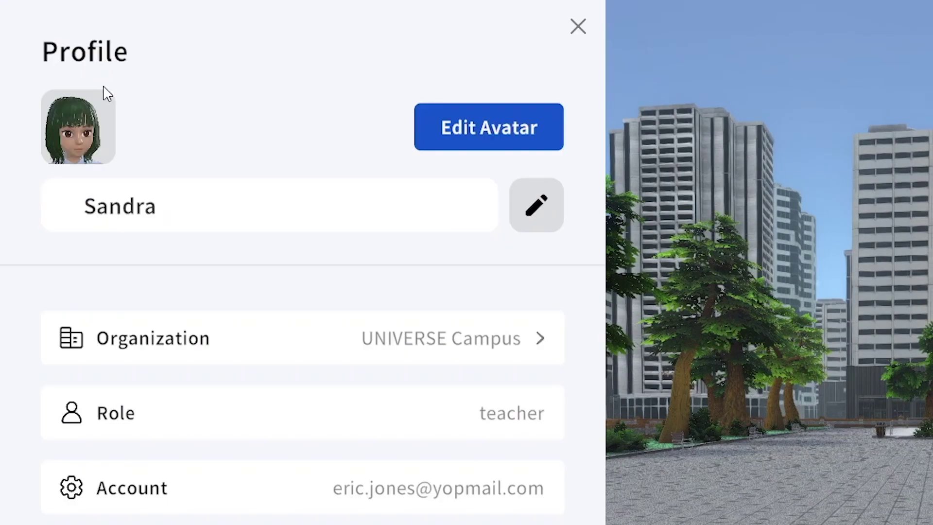
pyautogui.click(537, 209)
pyautogui.click(537, 209)
pyautogui.press('Escape')
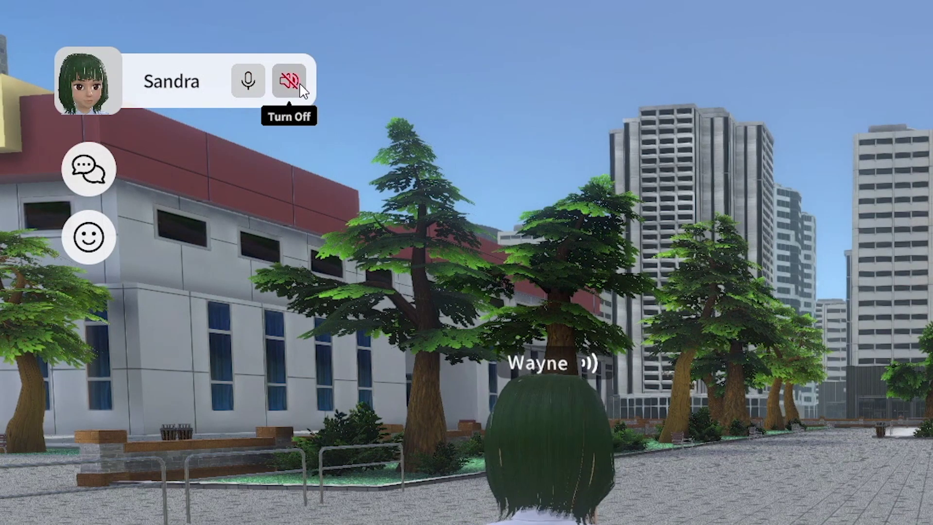
# Browse the channel list of the campus and two classrooms, then collapse it.
pyautogui.click(89, 167)
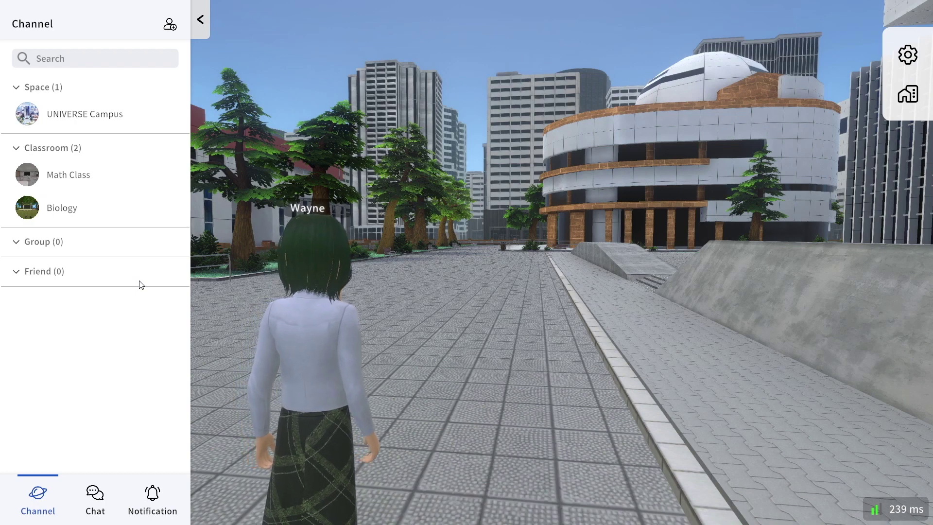
pyautogui.click(199, 19)
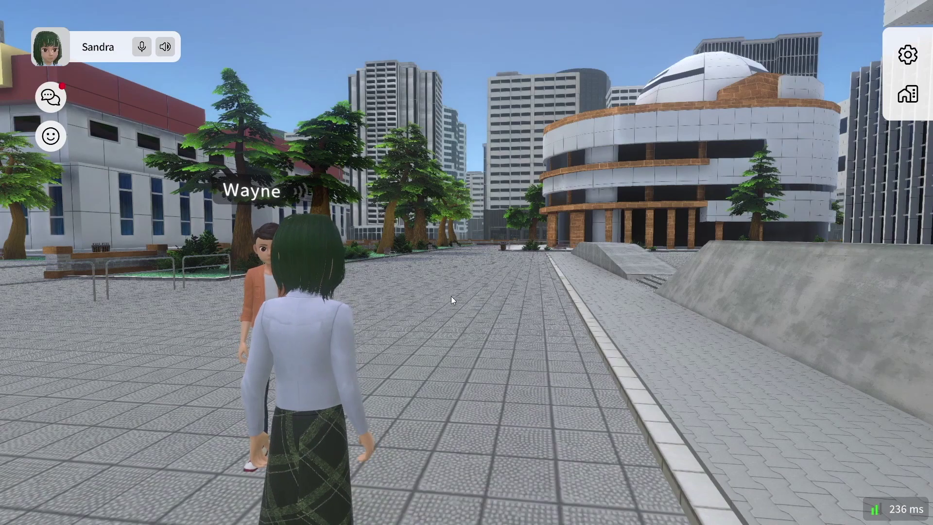
# Rotate the camera toward Wayne and bring up his interaction card.
pyautogui.moveTo(451, 295); pyautogui.dragTo(655, 298)
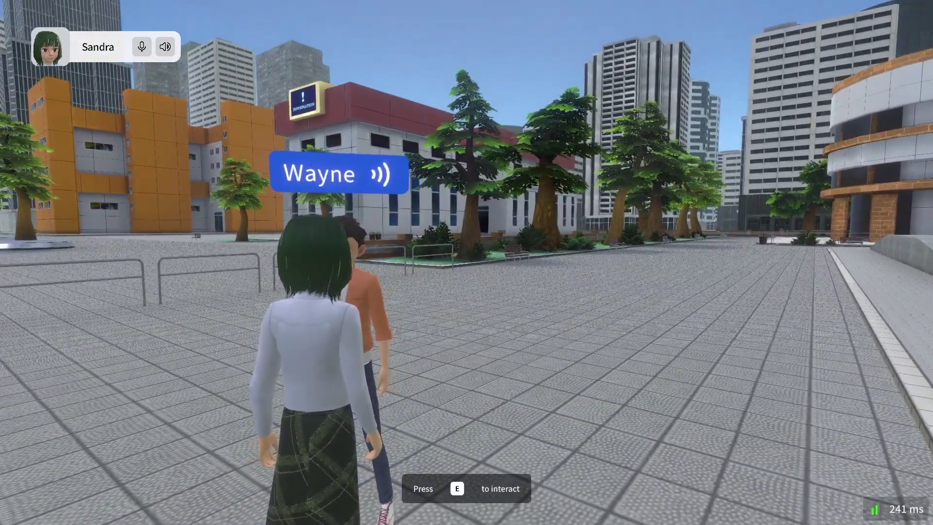
pyautogui.press('e')
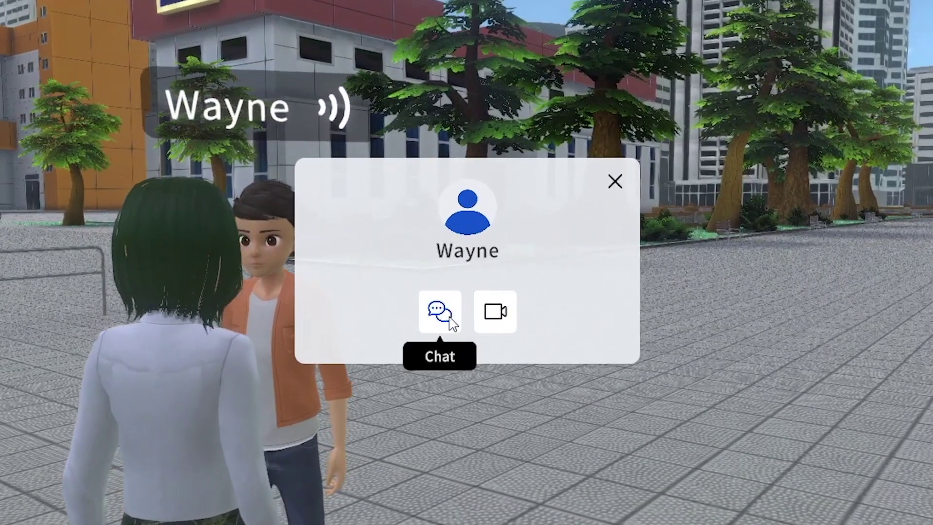
# Close Wayne's card and send heart, thumbs-up, clap and grinning cheer reactions.
pyautogui.click(509, 322)
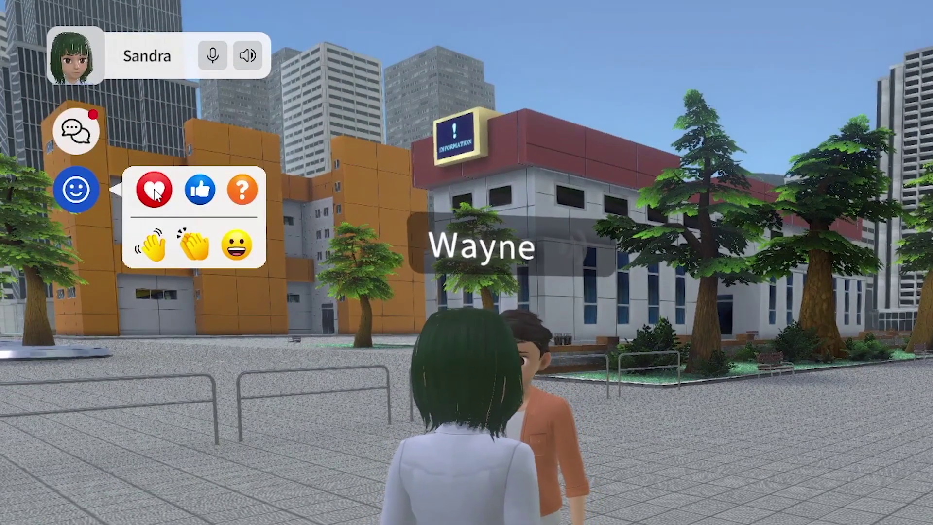
pyautogui.click(154, 189)
pyautogui.click(197, 191)
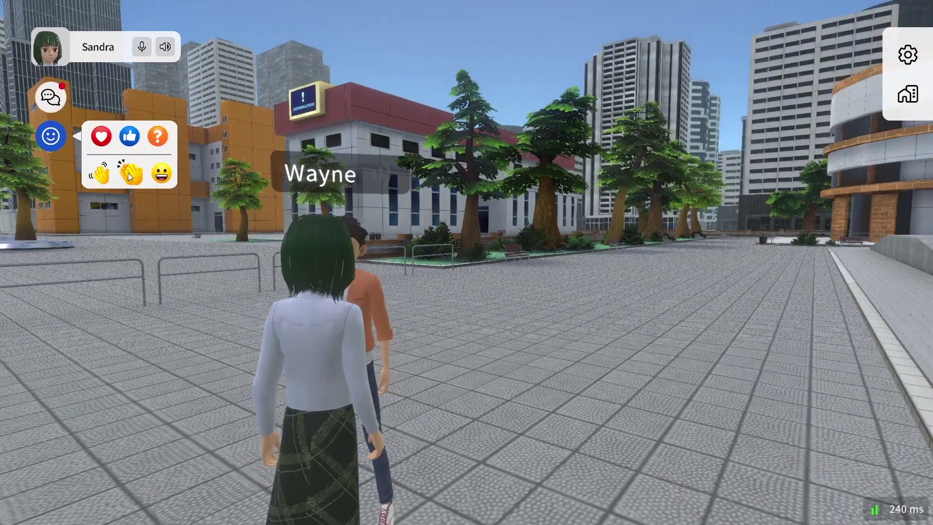
pyautogui.click(128, 173)
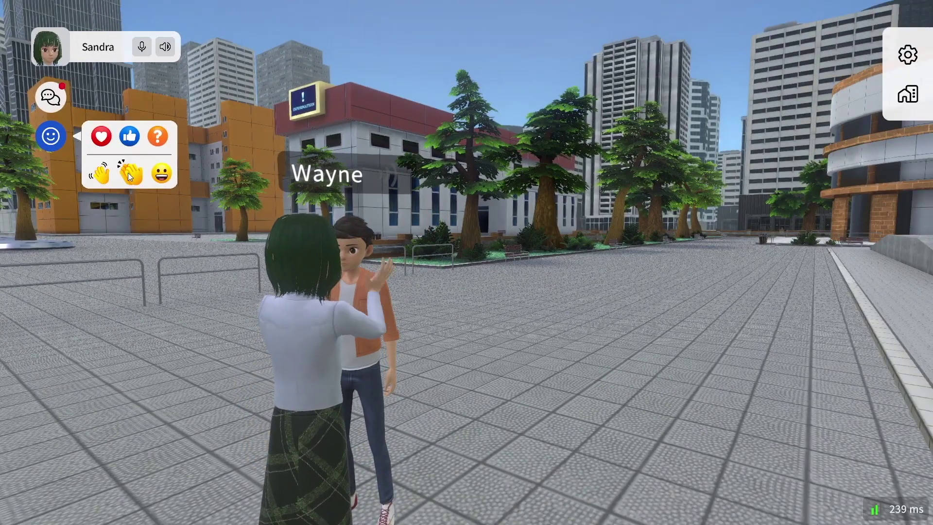
pyautogui.click(161, 175)
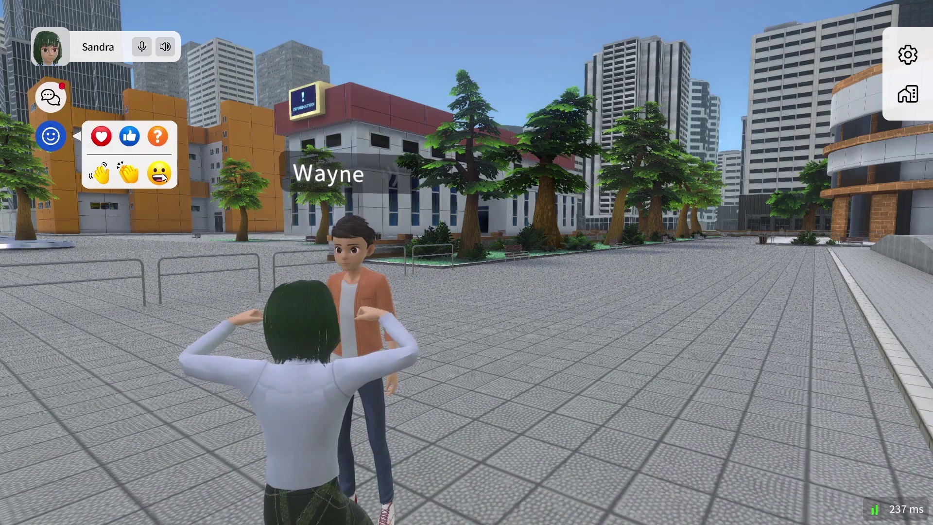
# Browse the Volume, Inputs, Mouse, Display, Control mode and Language settings, listing available languages.
pyautogui.click(907, 54)
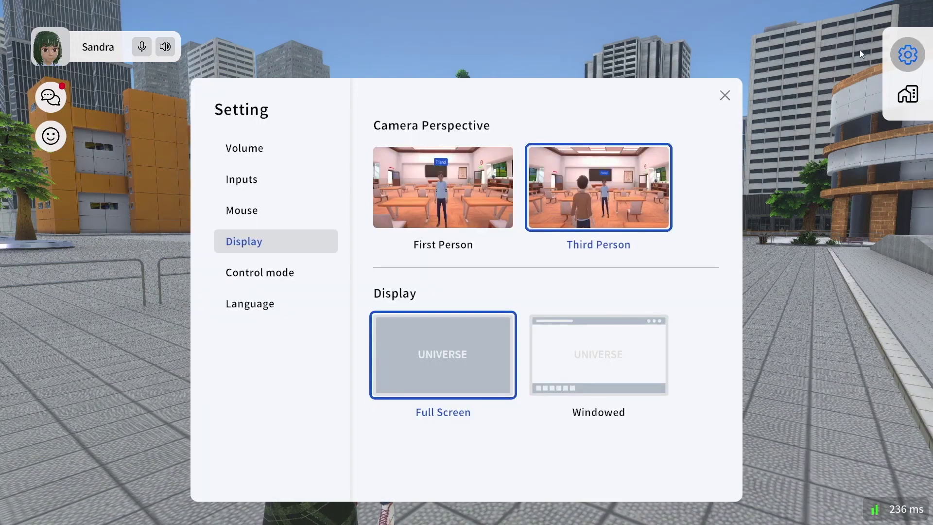
pyautogui.click(285, 149)
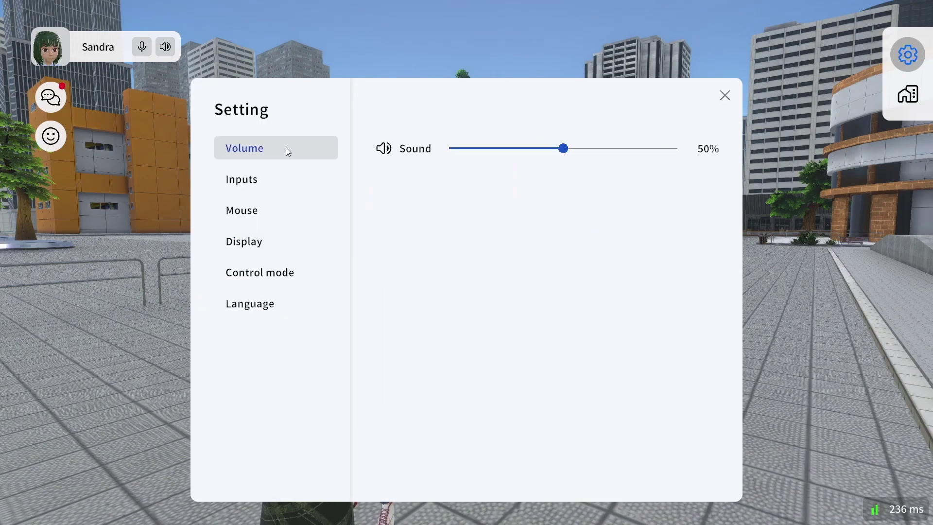
pyautogui.click(287, 182)
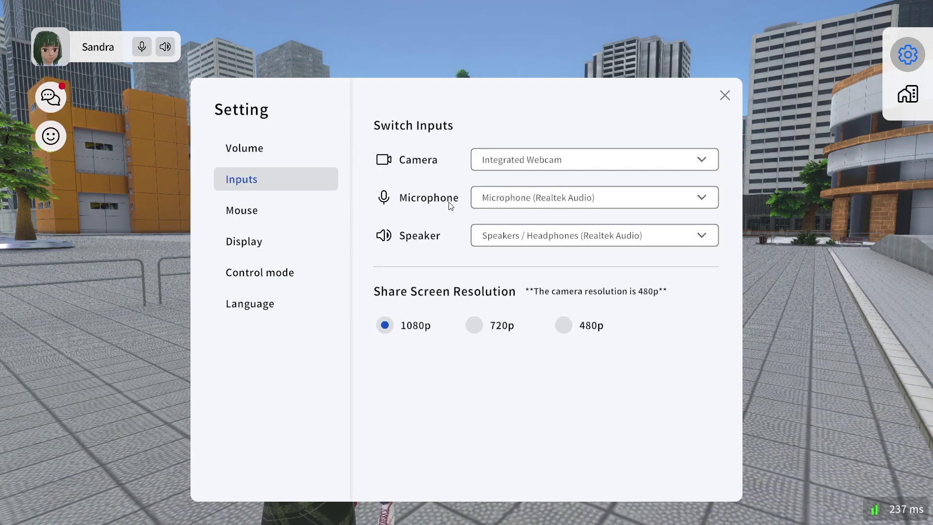
pyautogui.click(277, 212)
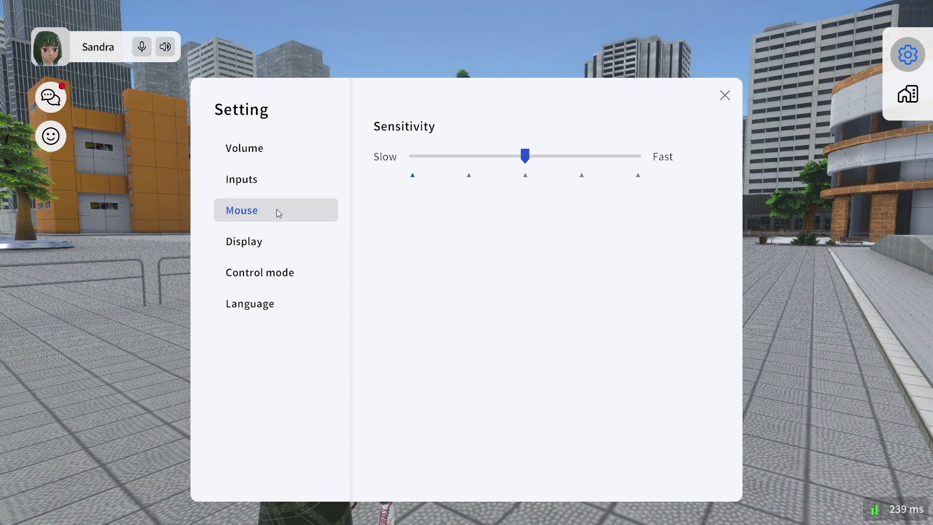
pyautogui.click(275, 243)
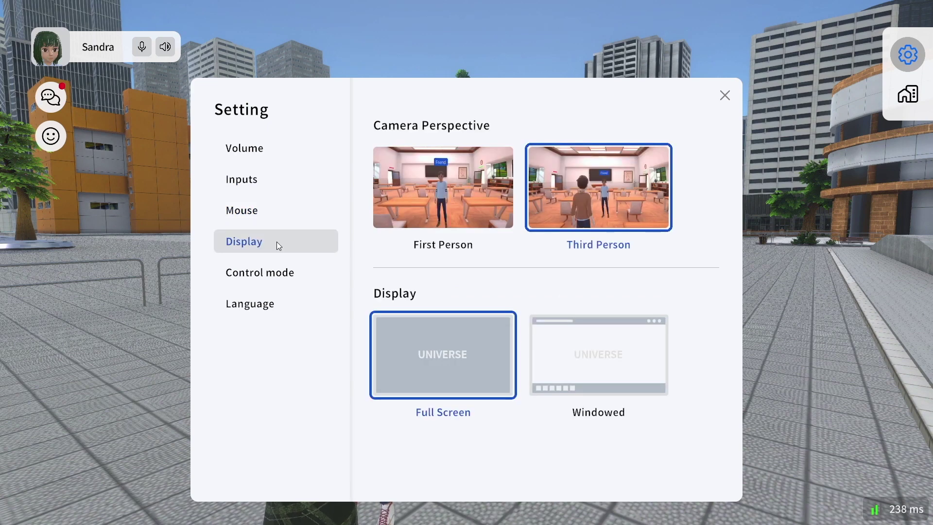
pyautogui.click(296, 275)
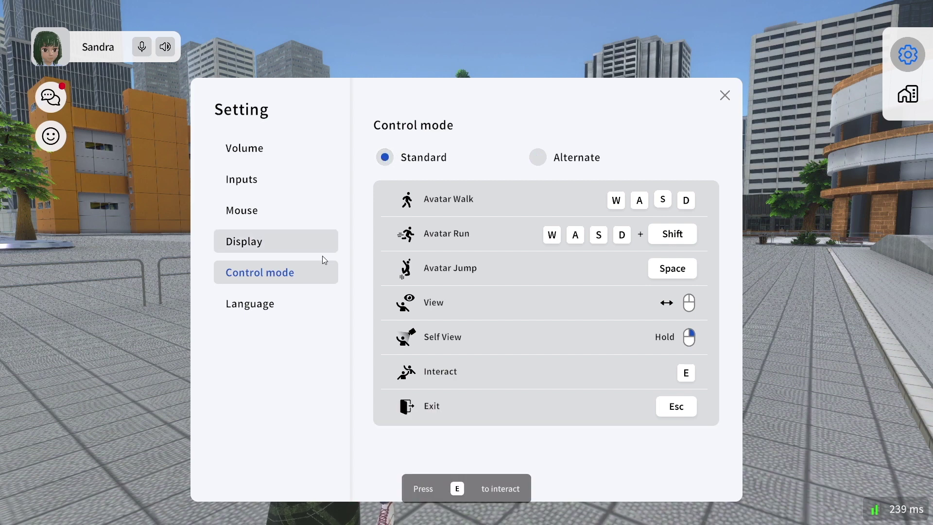
pyautogui.click(283, 302)
pyautogui.click(702, 152)
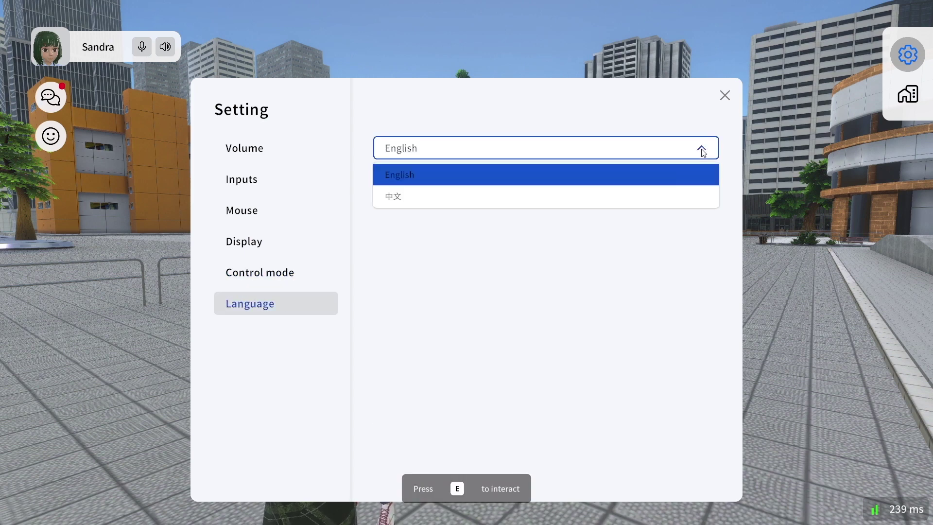
# Close settings, view the Space schedule's Biology session, and show classroom creation options.
pyautogui.click(907, 54)
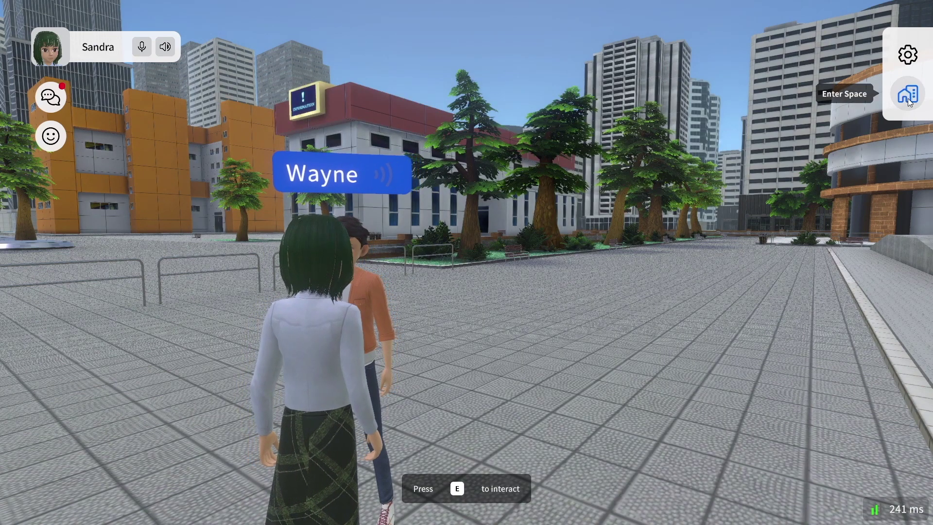
pyautogui.click(908, 95)
pyautogui.scroll(-5, 576, 228)
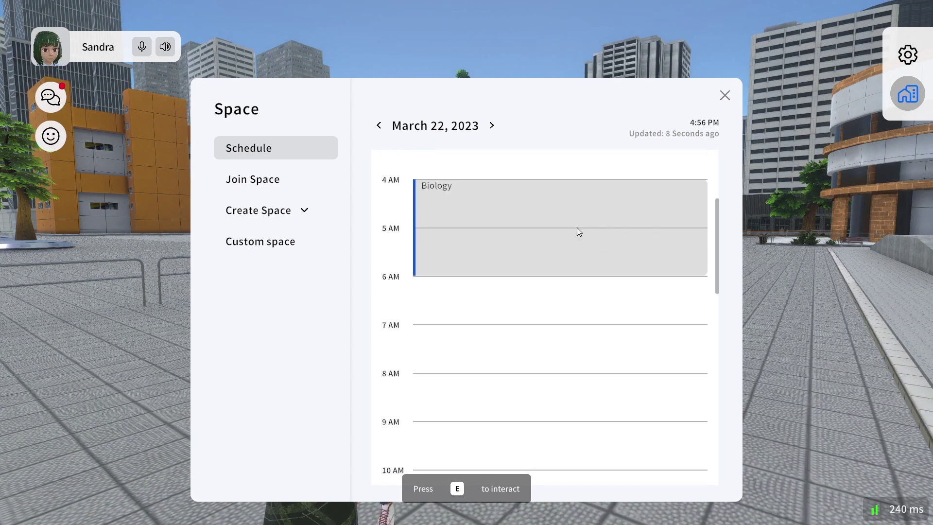
pyautogui.click(308, 213)
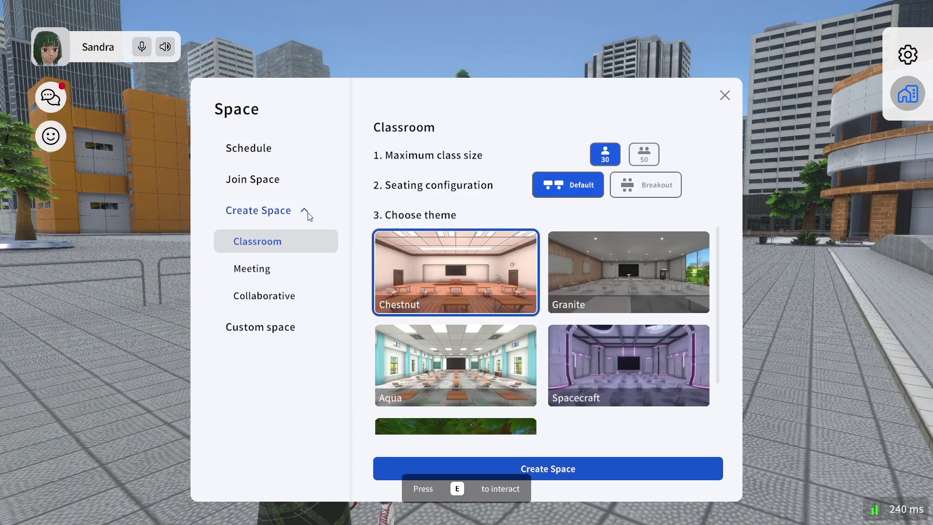
# Pick a class size of 50, then view Meeting and Collaborative themes like Marine and Mocha.
pyautogui.click(644, 154)
pyautogui.click(263, 268)
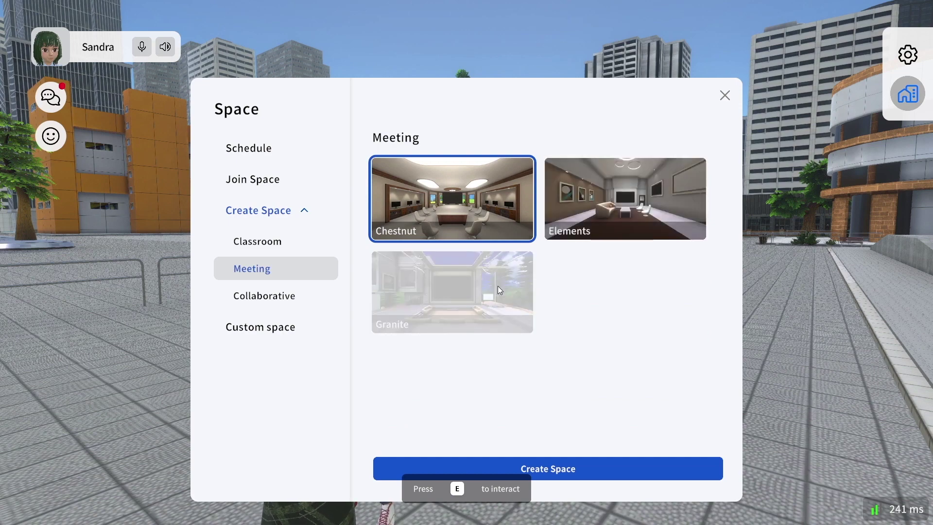
pyautogui.click(297, 297)
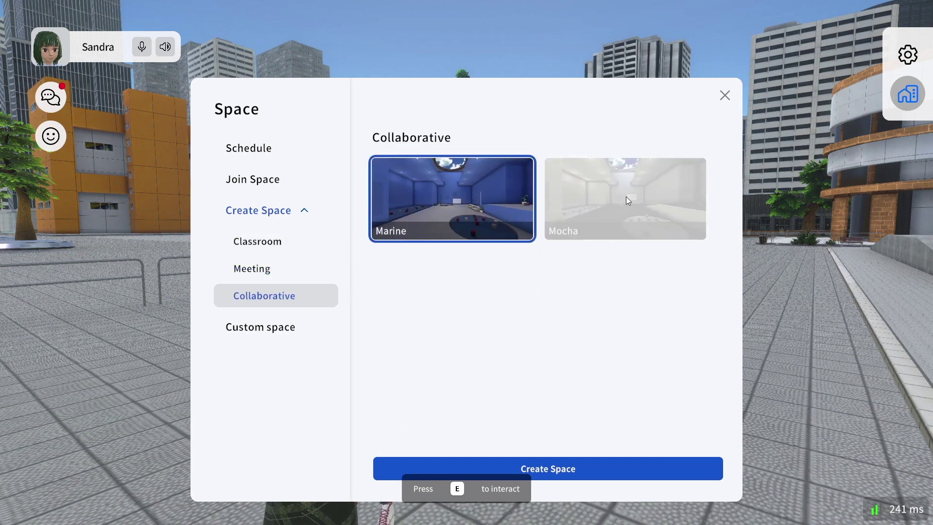